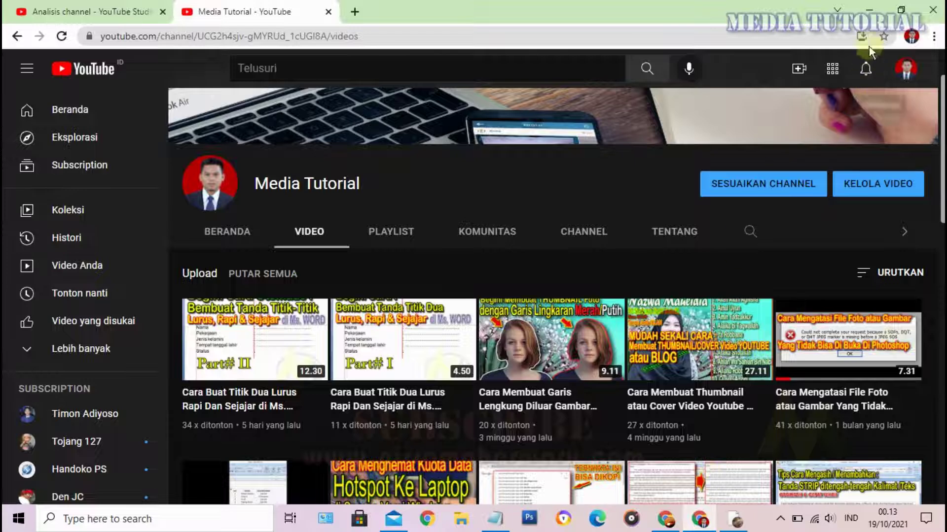
left_click(707, 517)
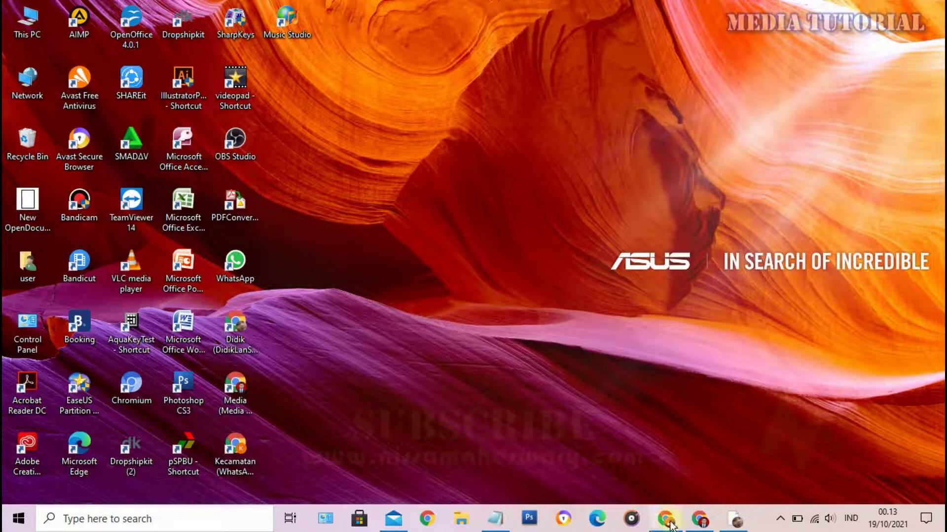
right_click(481, 181)
left_click(514, 223)
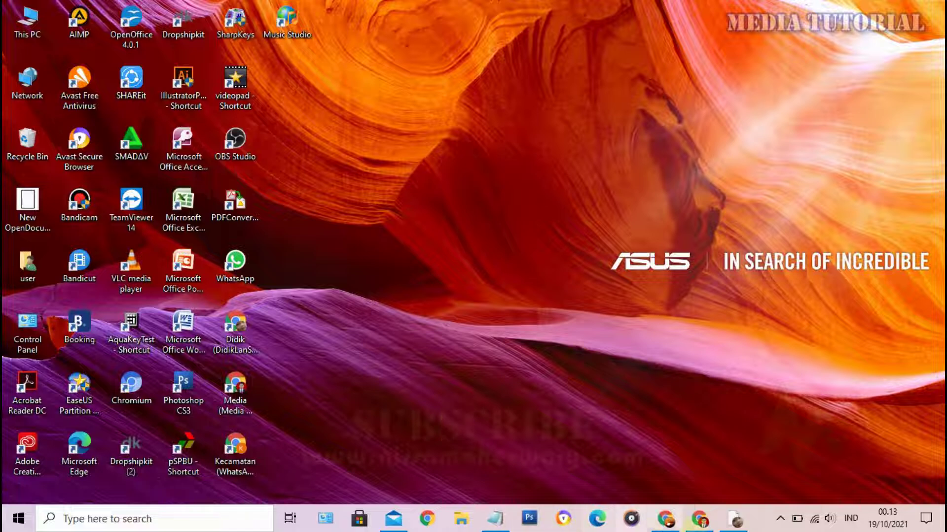
left_click(699, 521)
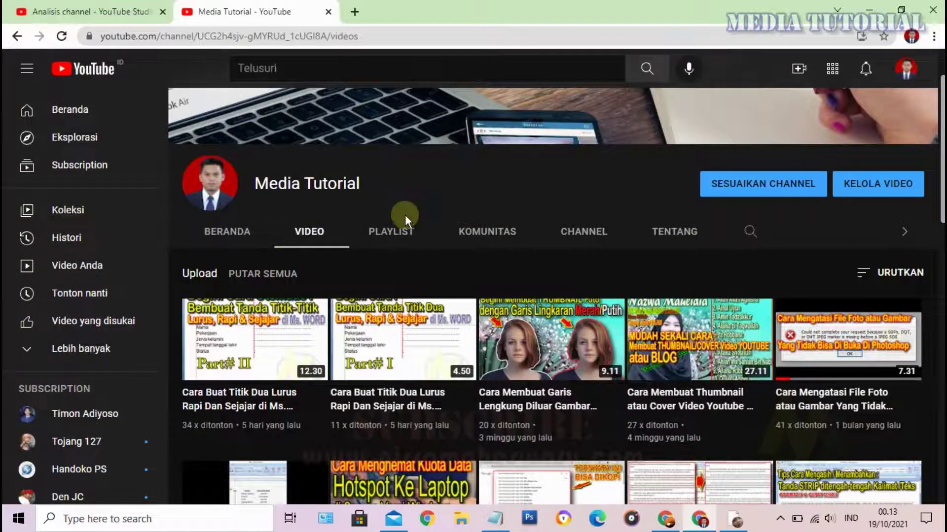
scroll(636, 331, "down", 3)
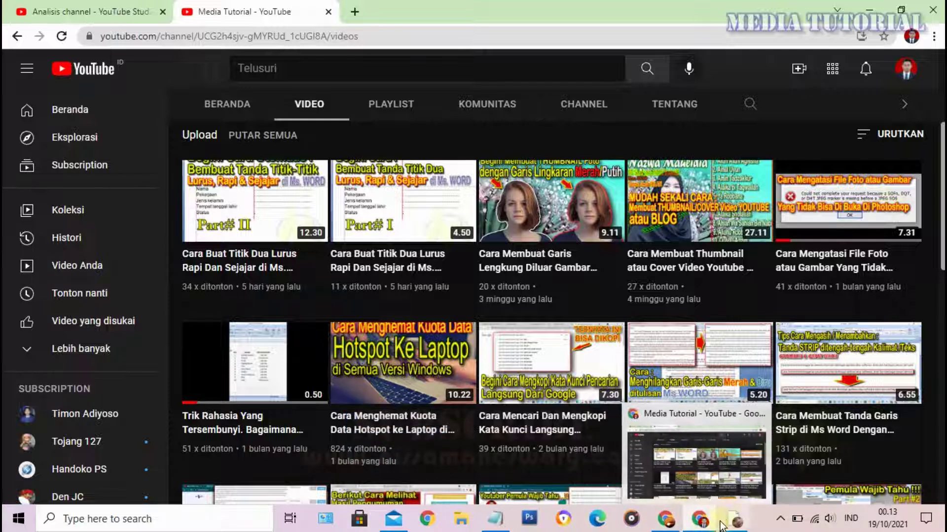
mouse_move(735, 525)
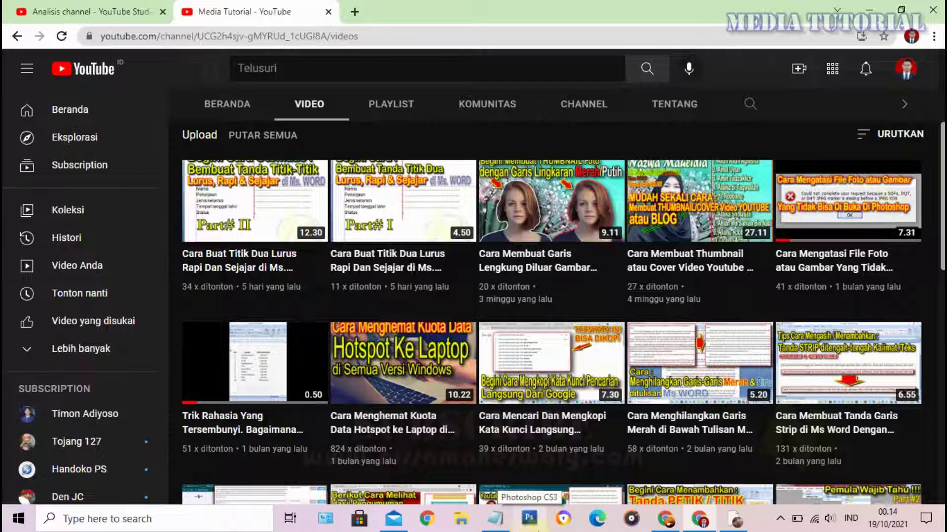
mouse_move(493, 529)
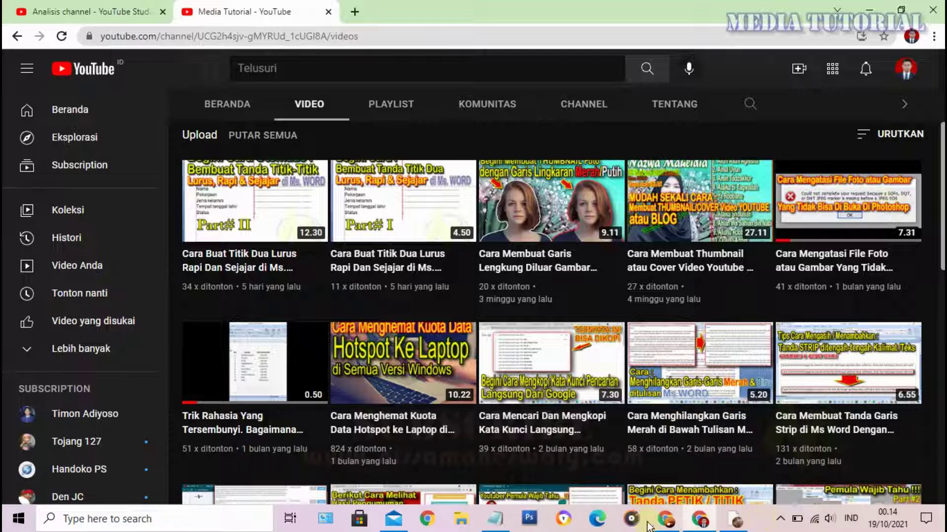
scroll(730, 419, "down", 5)
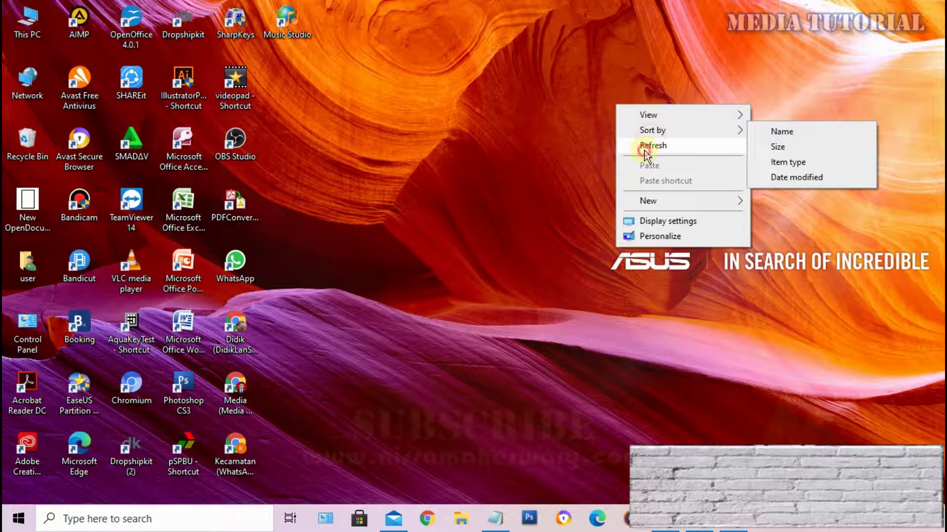
left_click(636, 144)
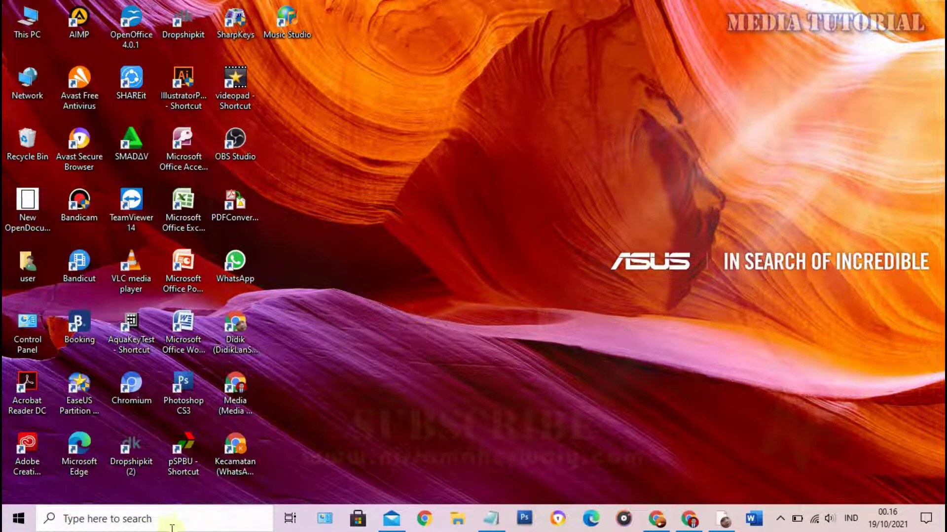
left_click(91, 524)
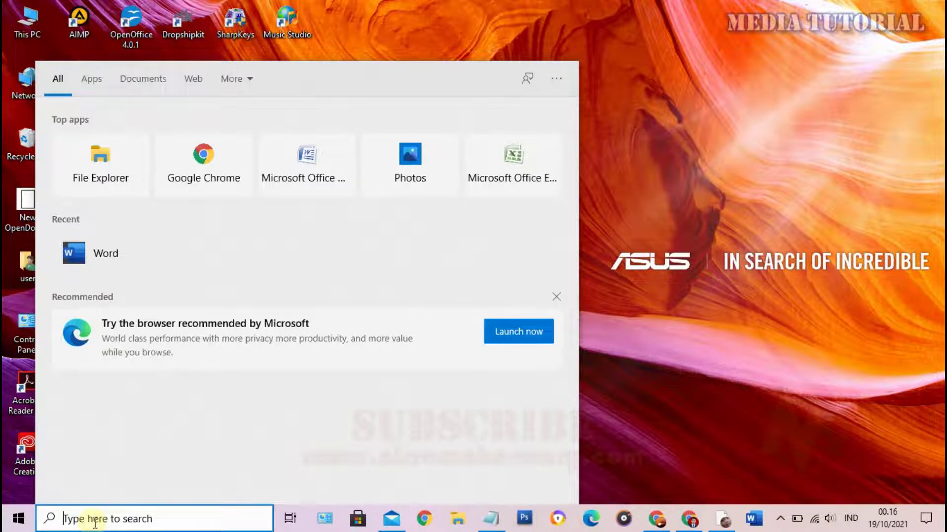
type("excel")
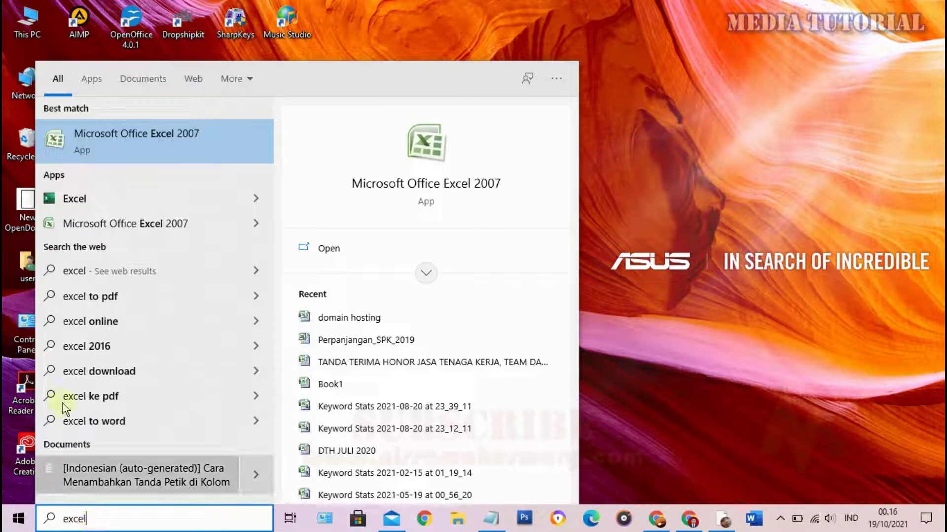
right_click(152, 135)
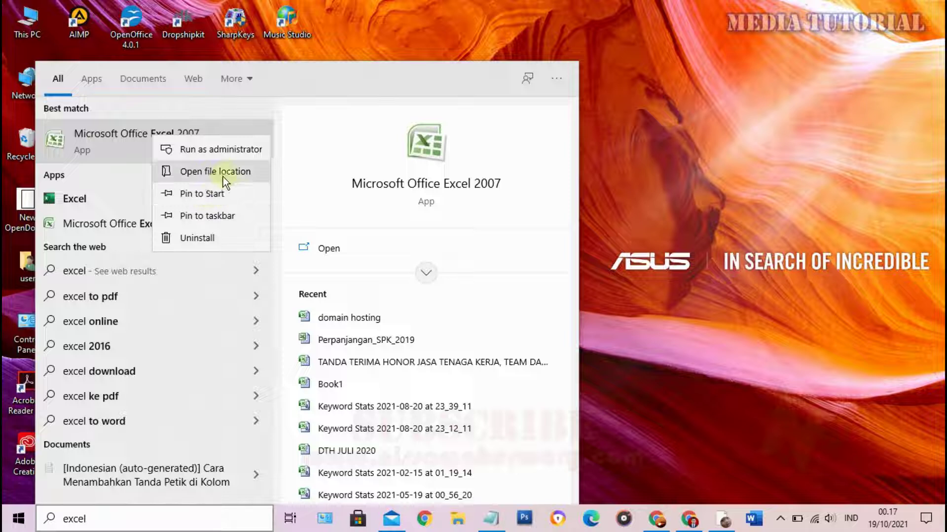
left_click(29, 519)
left_click(800, 111)
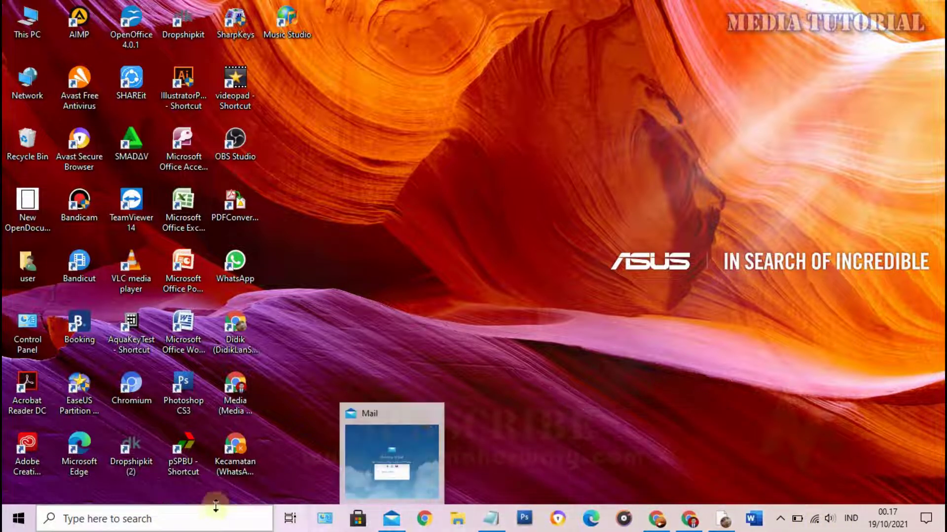
Search Windows for "exce" and pin Microsoft Office Excel 2007 to the taskbar.
left_click(81, 528)
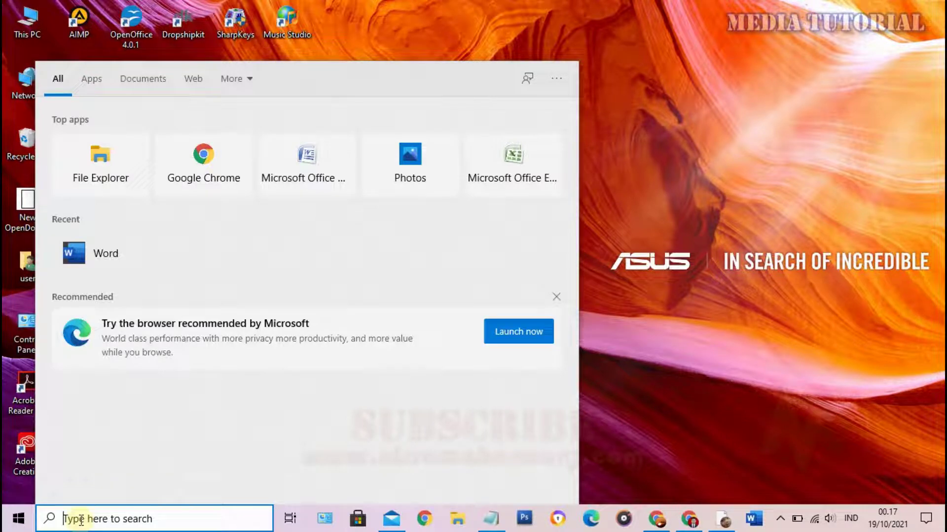
type("exce")
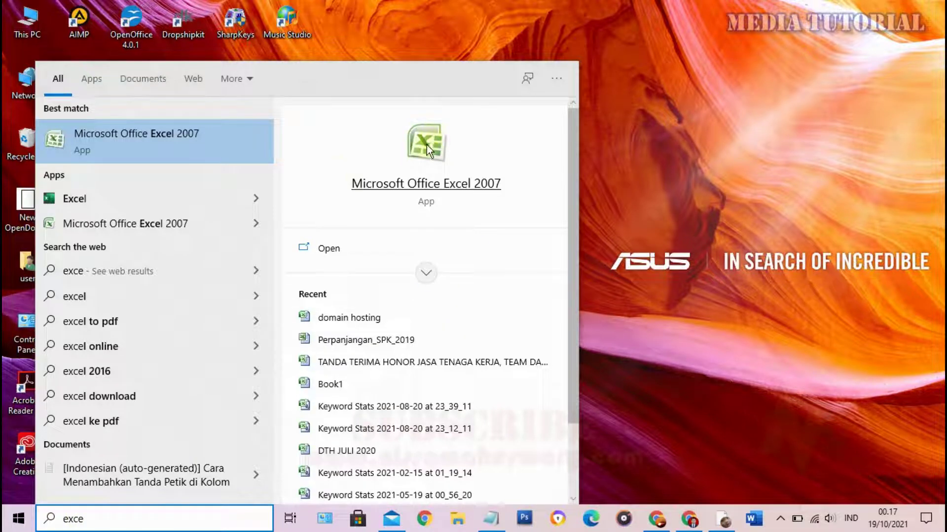
right_click(195, 137)
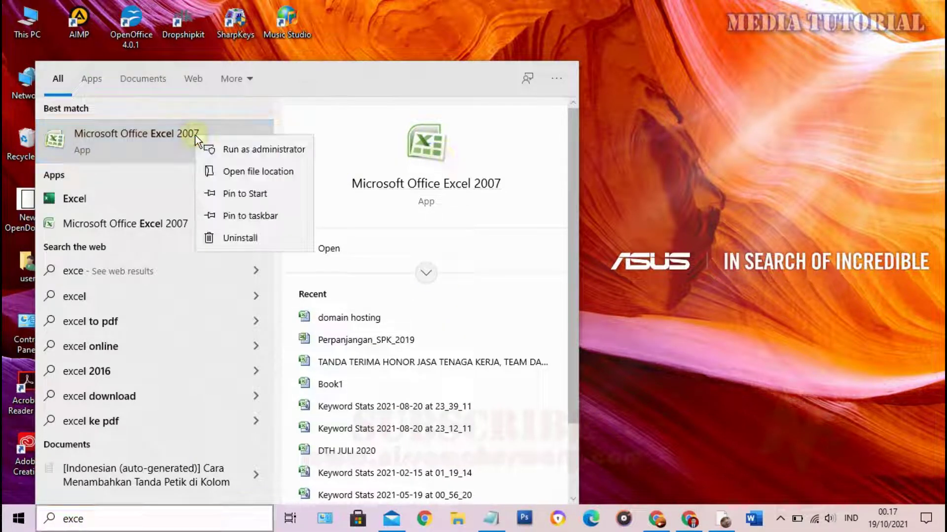
left_click(242, 216)
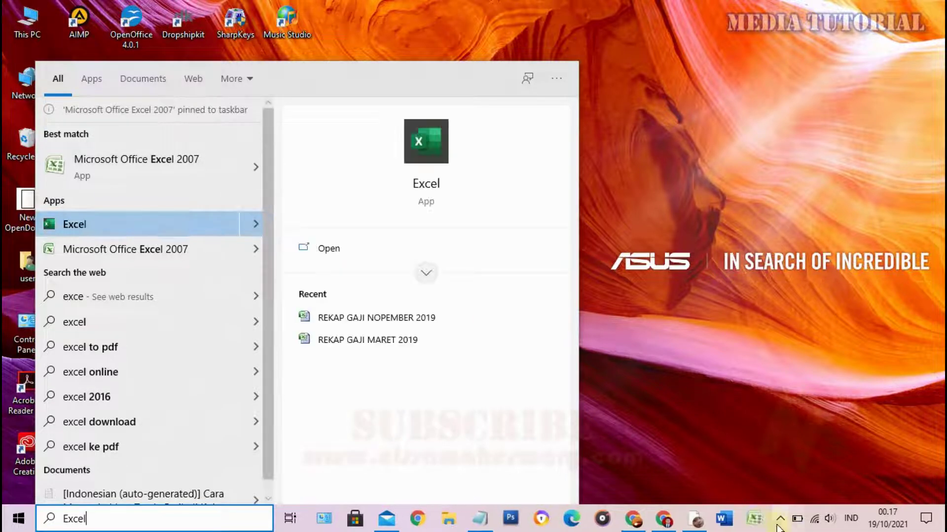
left_click(725, 394)
Launch Microsoft Office Excel 2007 from its pinned shortcut, dismiss the startup alert and select cell O7.
left_click(752, 517)
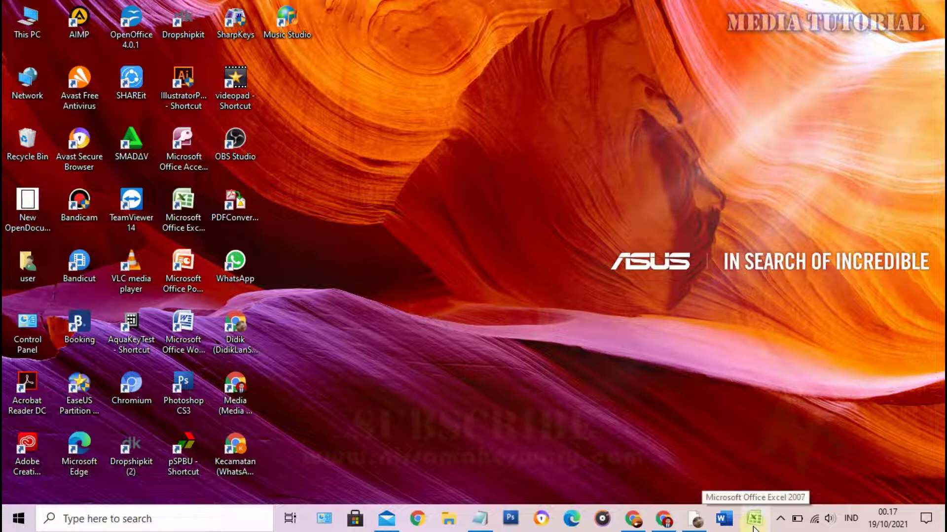
left_click(757, 517)
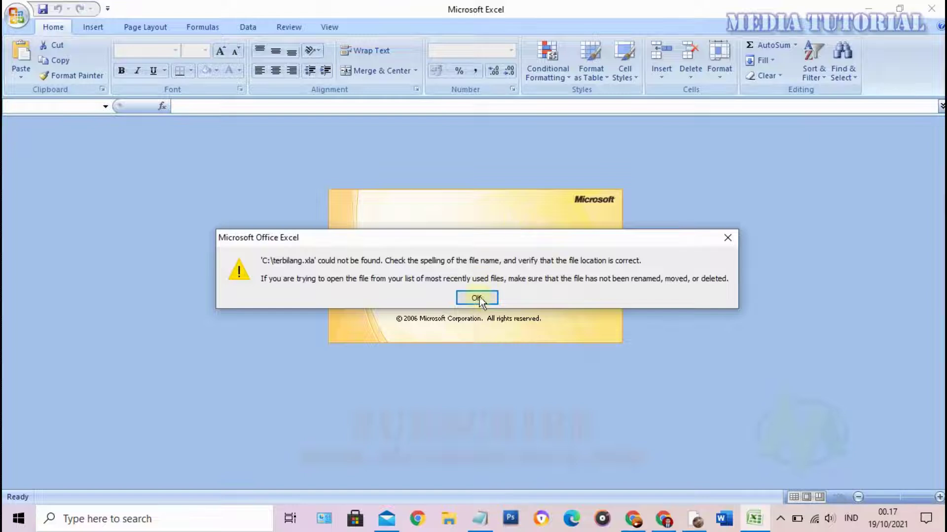
left_click(479, 297)
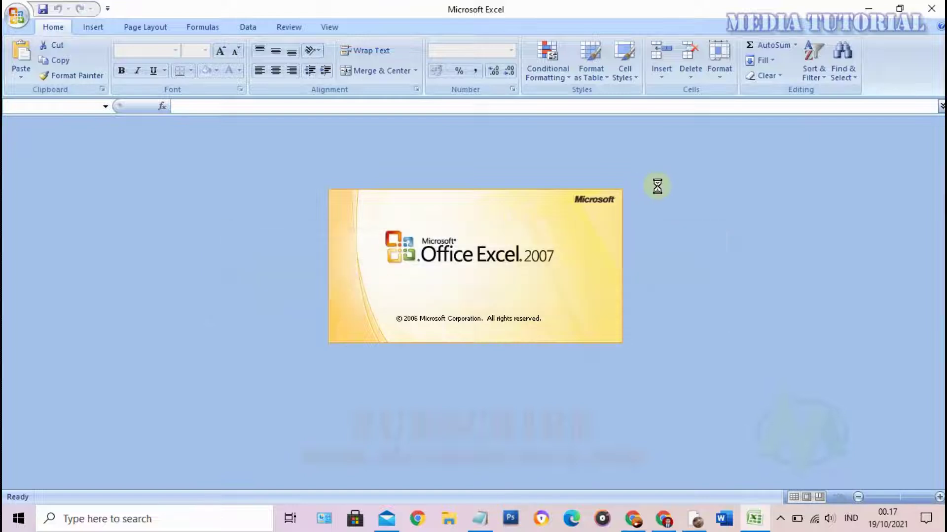
left_click(658, 218)
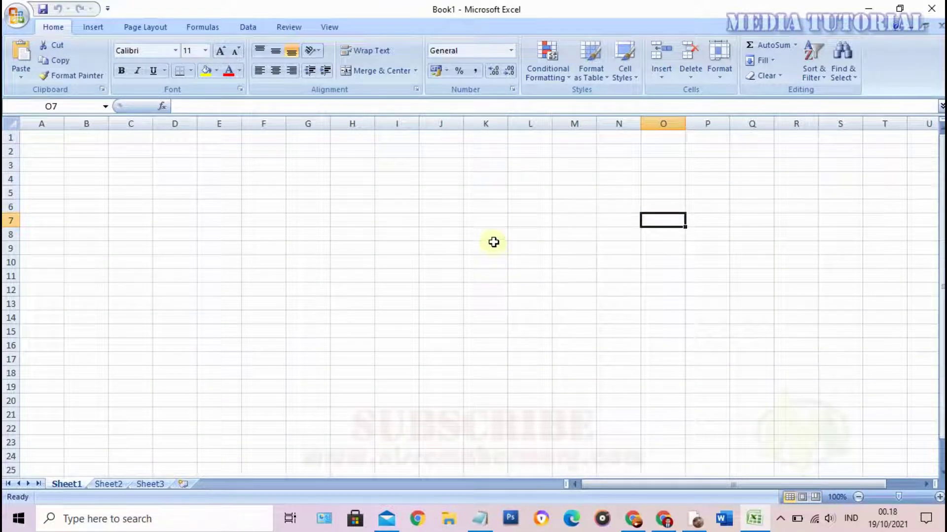
Switch back and forth between the Excel workbook, the desktop and the YouTube channel window using their taskbar shortcuts.
left_click(868, 8)
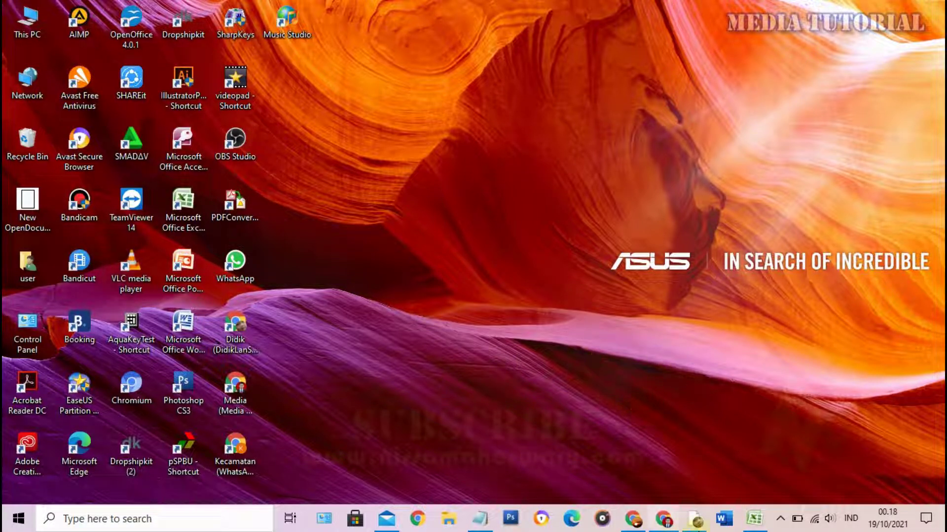
left_click(753, 518)
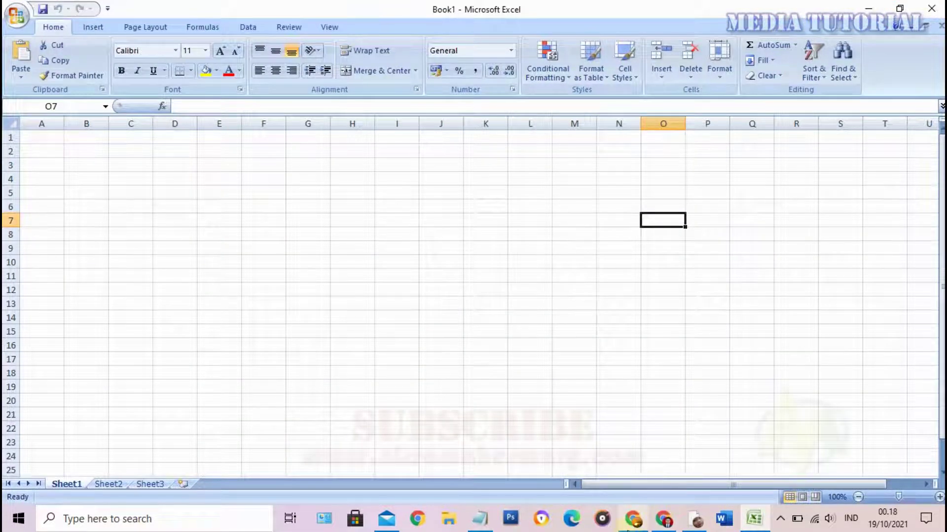
left_click(664, 524)
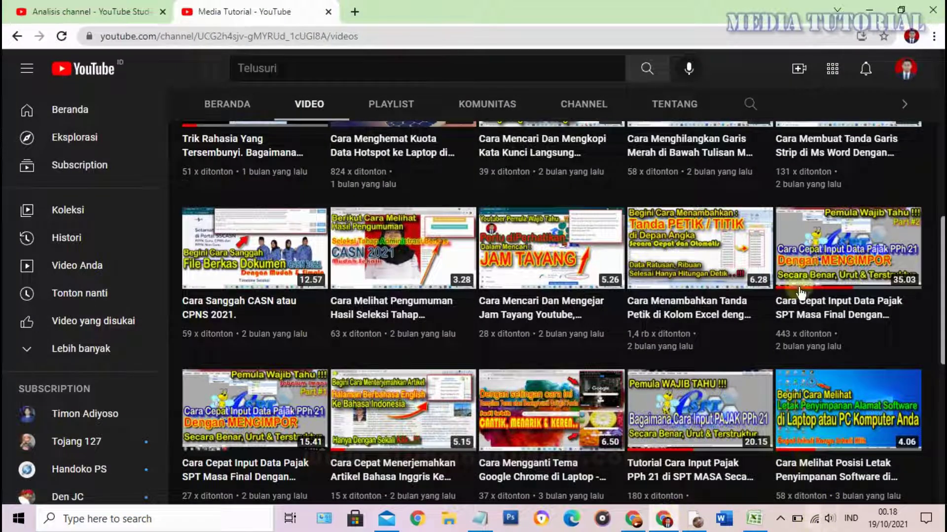
left_click(869, 11)
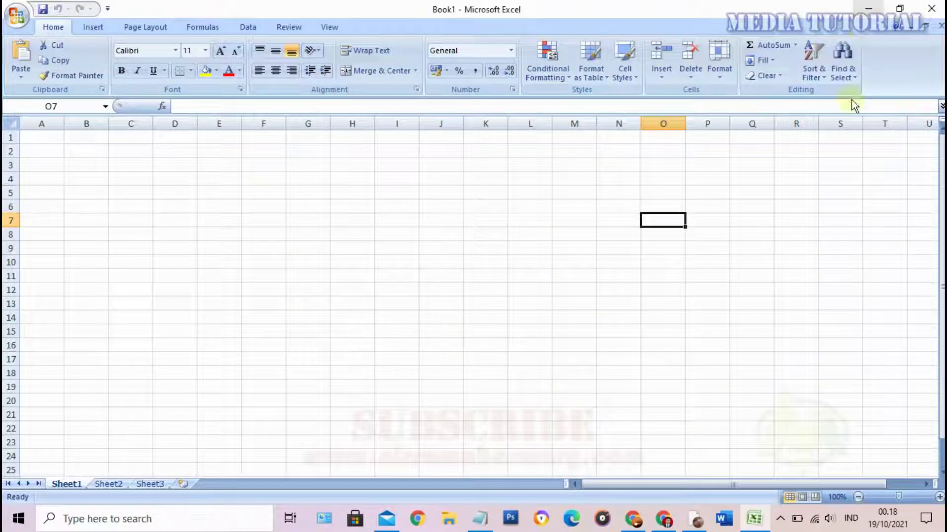
left_click(664, 519)
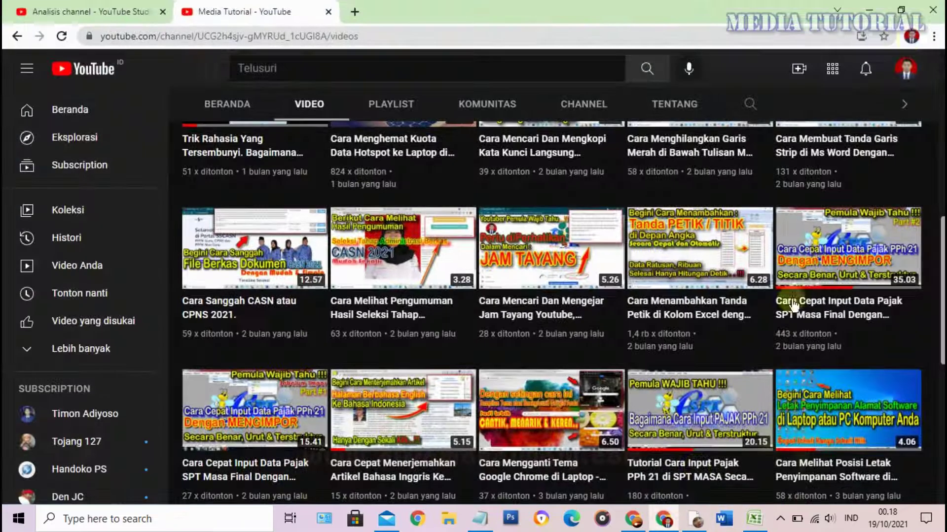
left_click(869, 11)
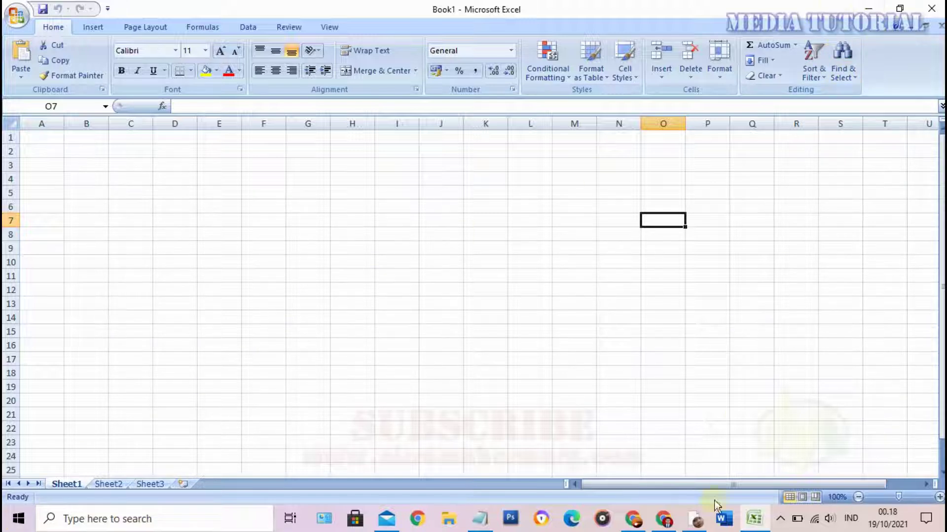
left_click(663, 519)
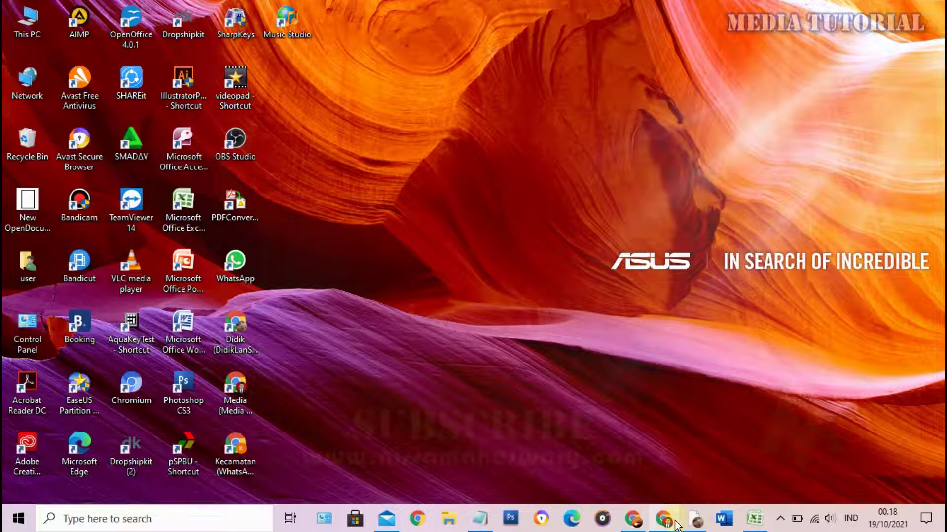
left_click(754, 519)
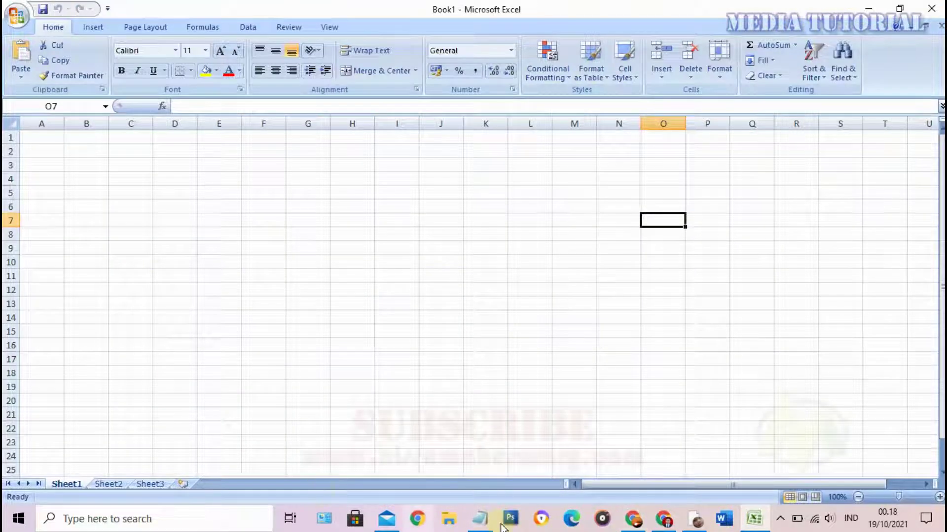
Minimize all open windows to return to the desktop.
mouse_move(482, 527)
left_click(663, 331)
key("super+d")
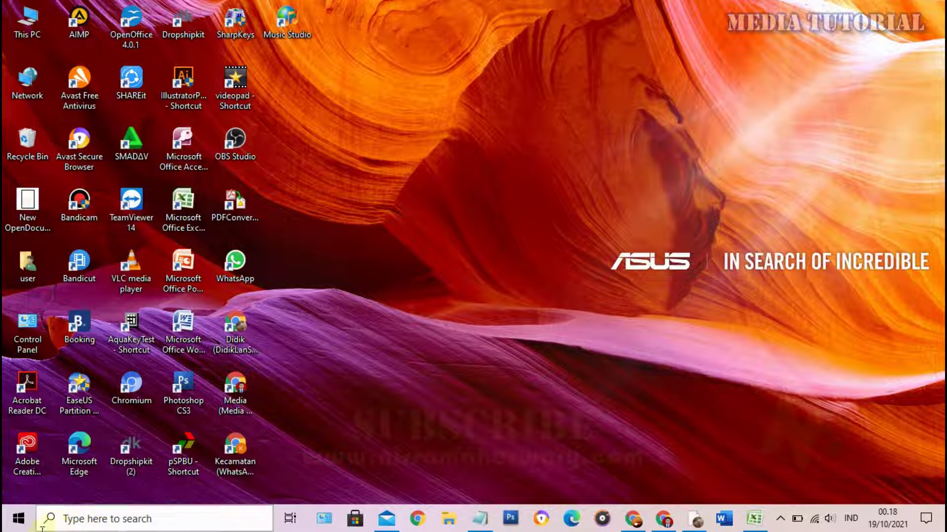
left_click(57, 521)
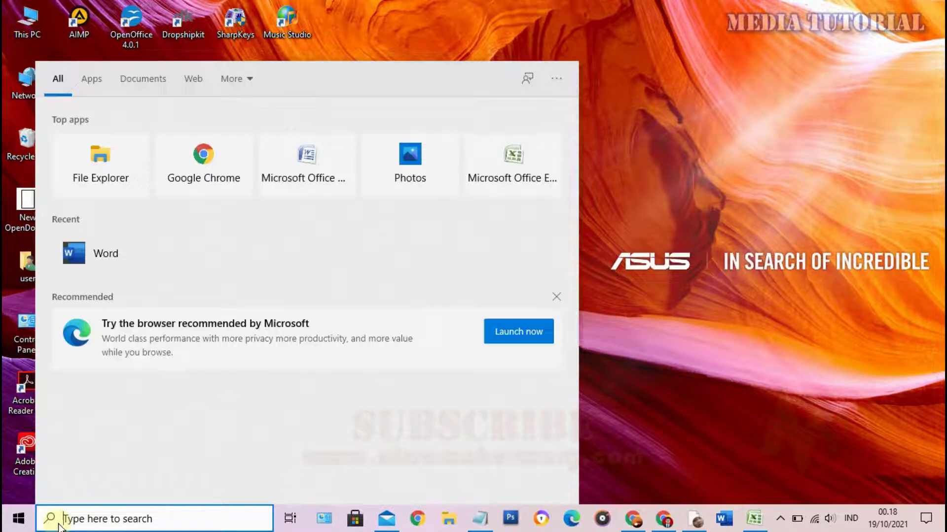
left_click(688, 241)
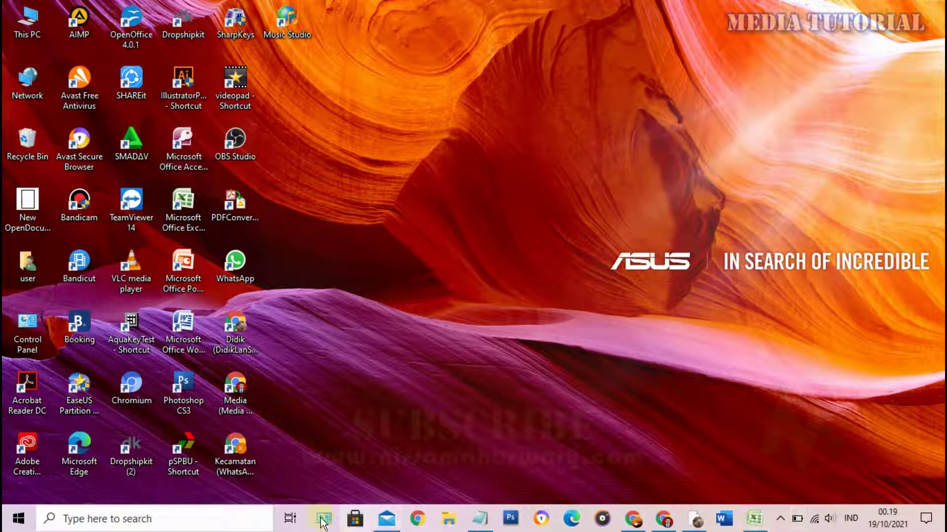
Pin the desktop's Microsoft Office Word 2007 shortcut to the taskbar and launch Word from the pinned shortcut.
right_click(178, 325)
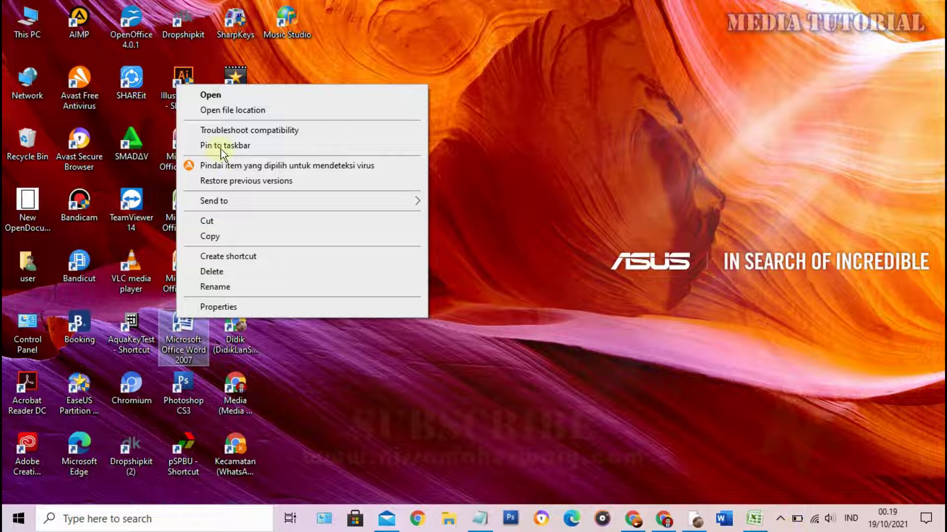
right_click(176, 335)
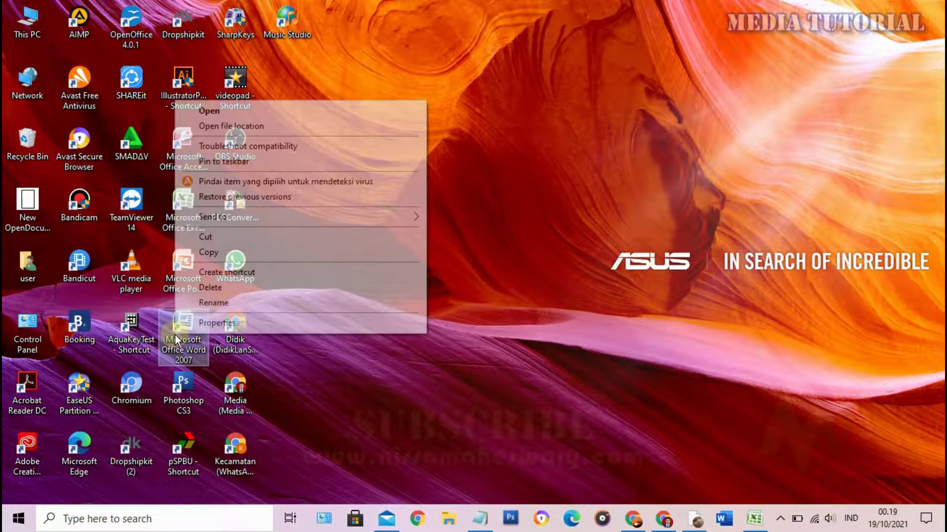
left_click(211, 162)
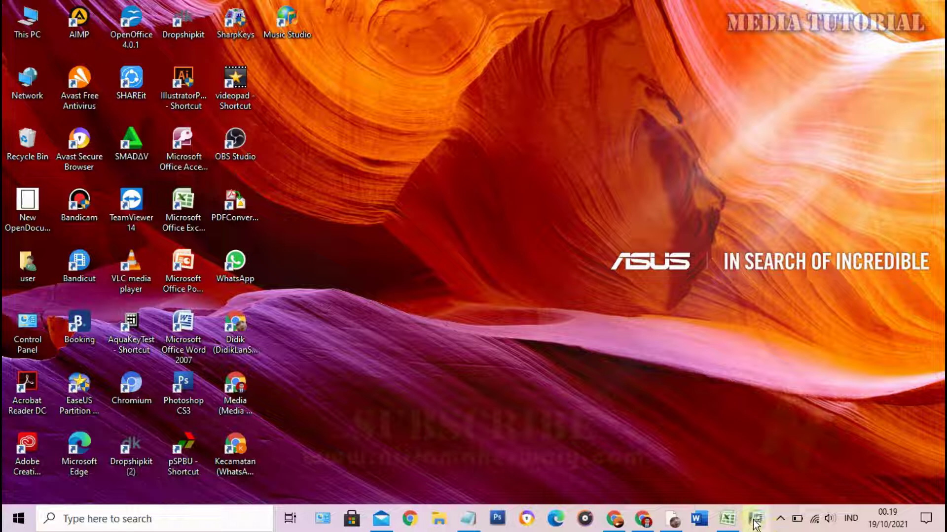
left_click(757, 520)
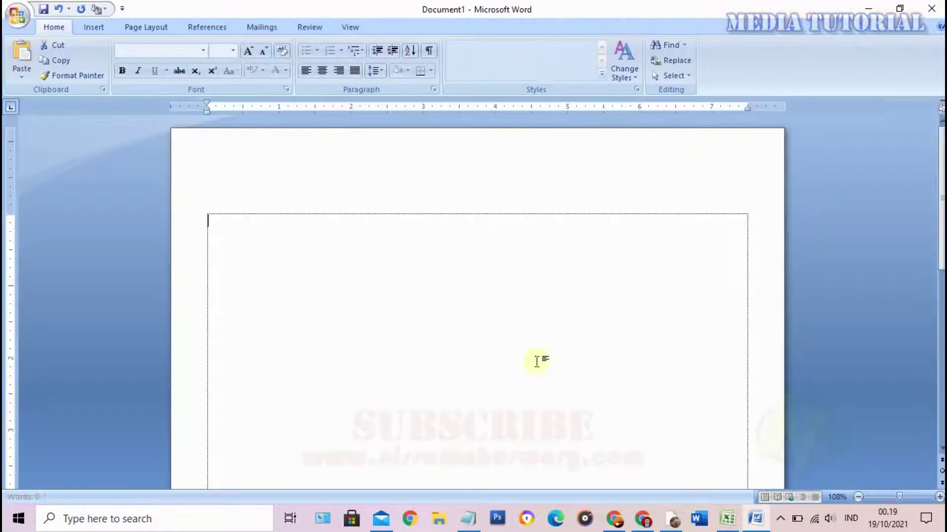
Close the Word document window, and show and hide the hidden notification-area icons.
left_click(931, 8)
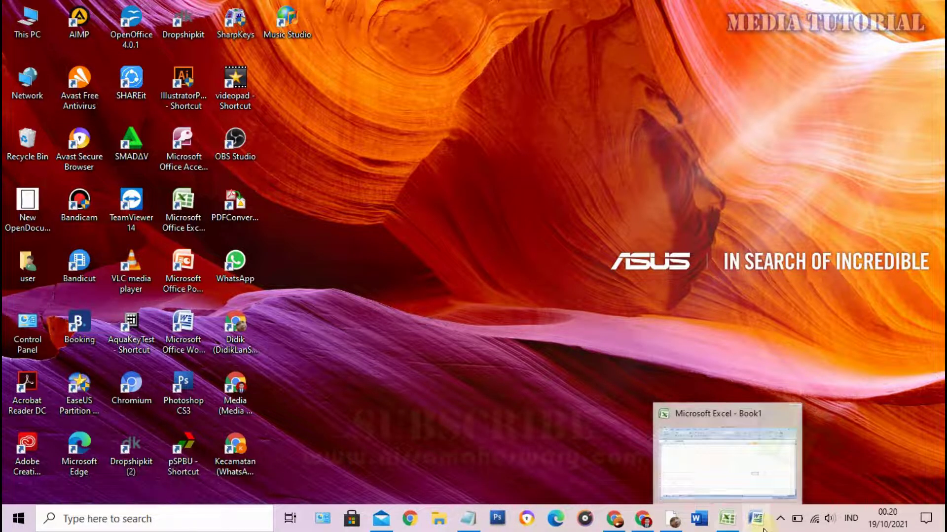
mouse_move(641, 527)
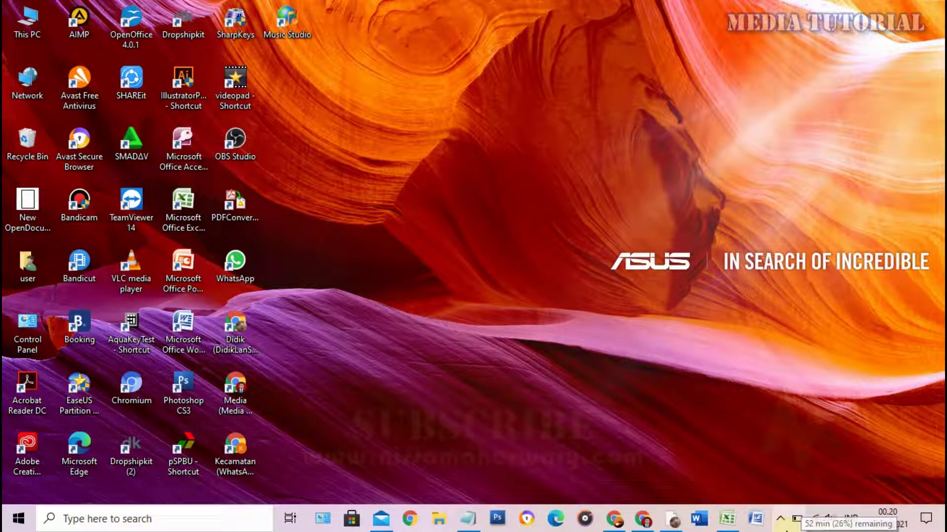
left_click(780, 520)
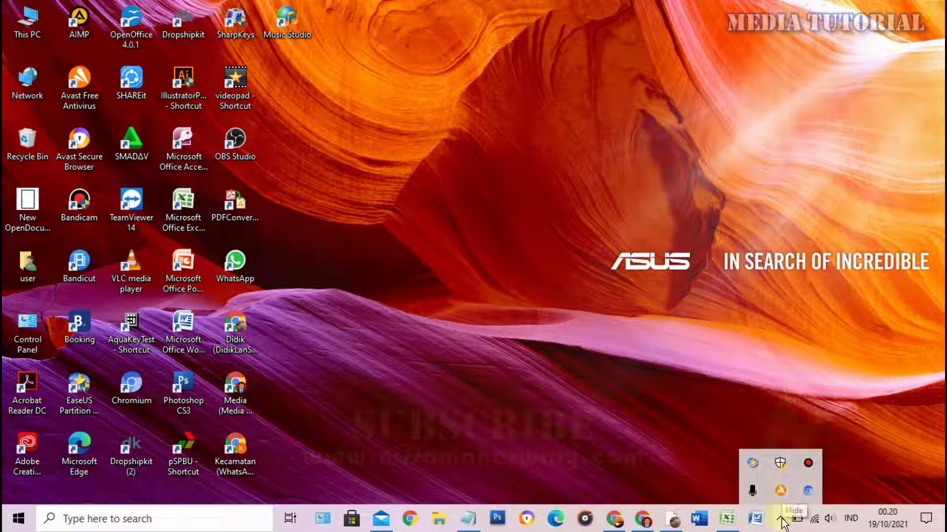
left_click(571, 345)
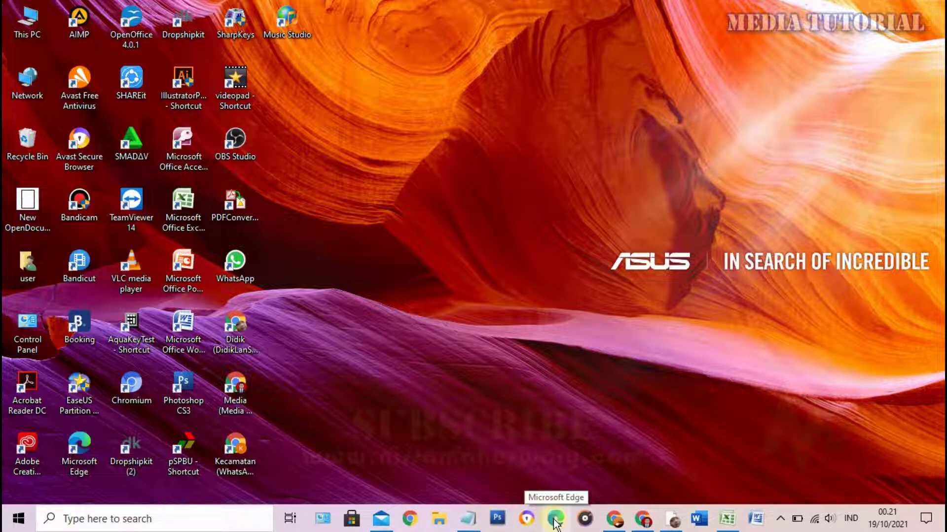
Unpin Word, Microsoft Office Excel 2007 and Microsoft Office Word 2007 from the taskbar, closing the open Excel workbook.
mouse_move(467, 525)
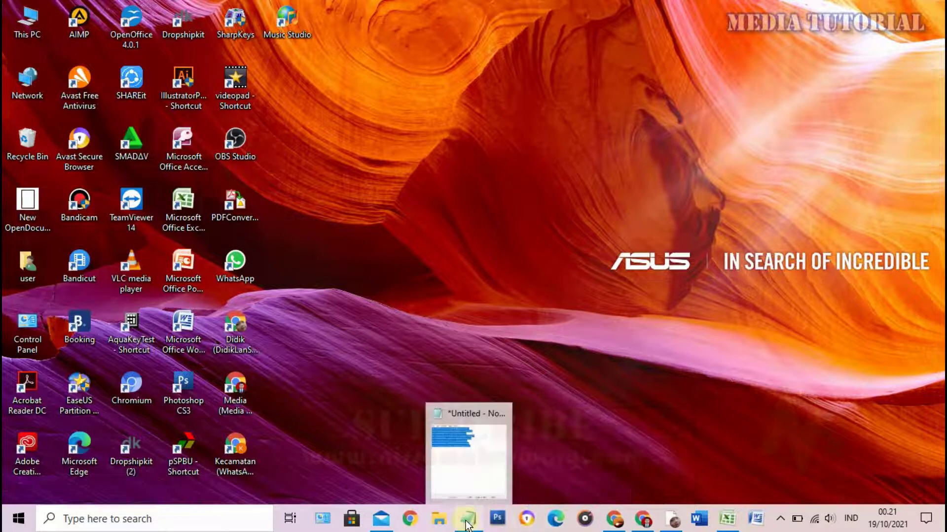
left_click(699, 522)
right_click(696, 522)
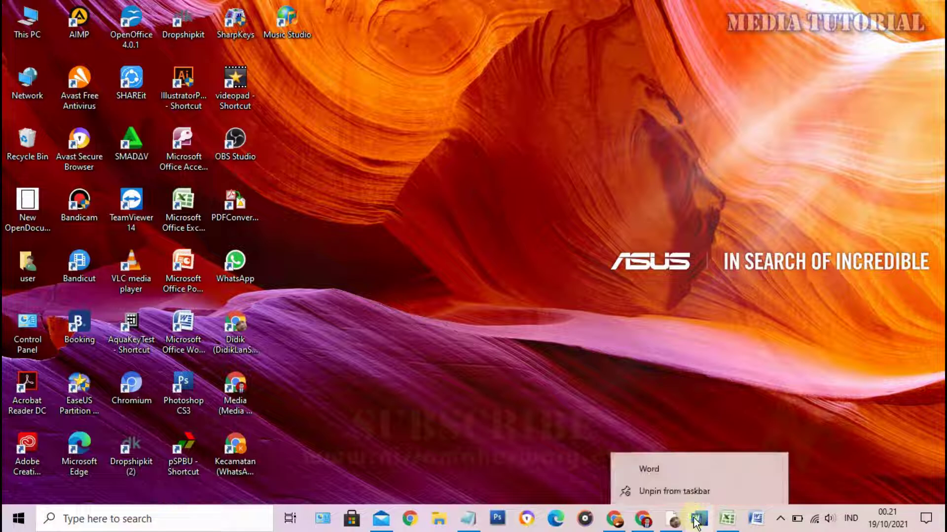
left_click(660, 489)
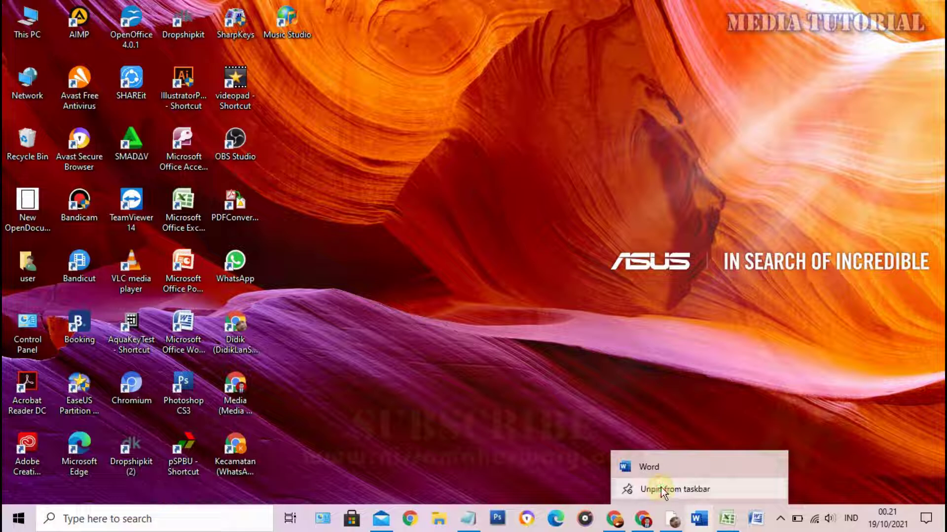
right_click(723, 528)
left_click(720, 490)
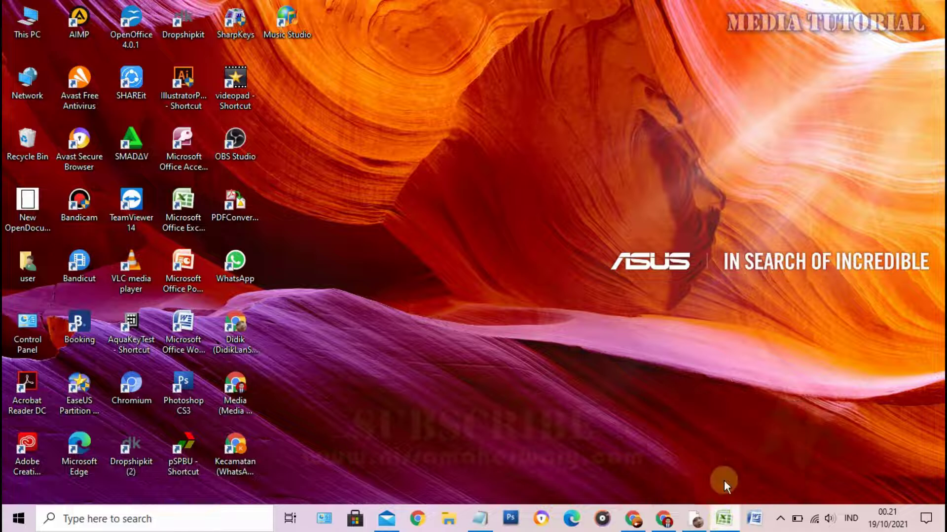
right_click(756, 522)
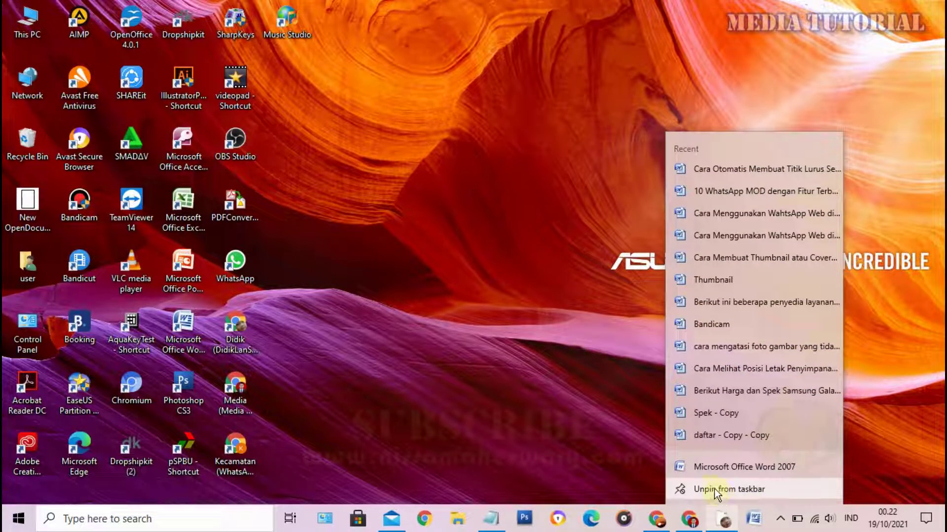
left_click(715, 488)
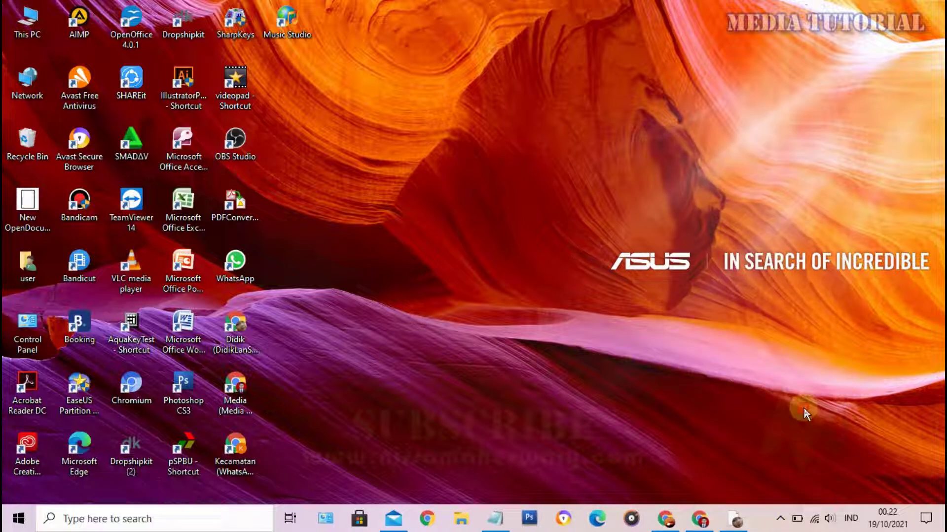
Unpin Avast Secure Browser, Microsoft Edge and Groove Music from the taskbar.
right_click(564, 522)
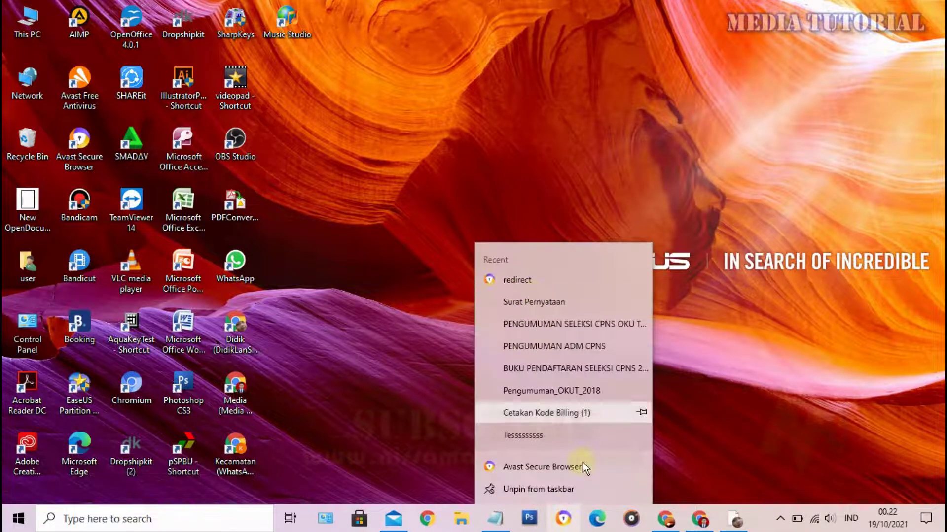
left_click(547, 490)
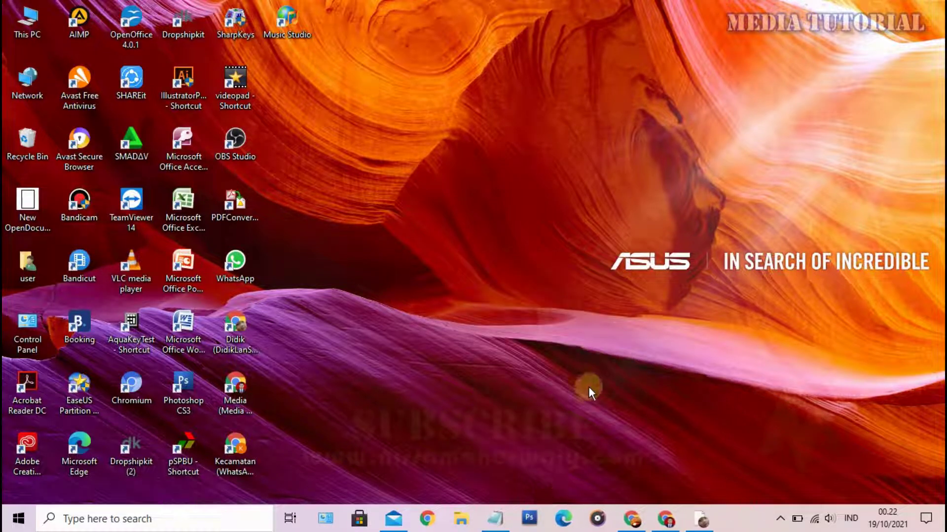
right_click(565, 525)
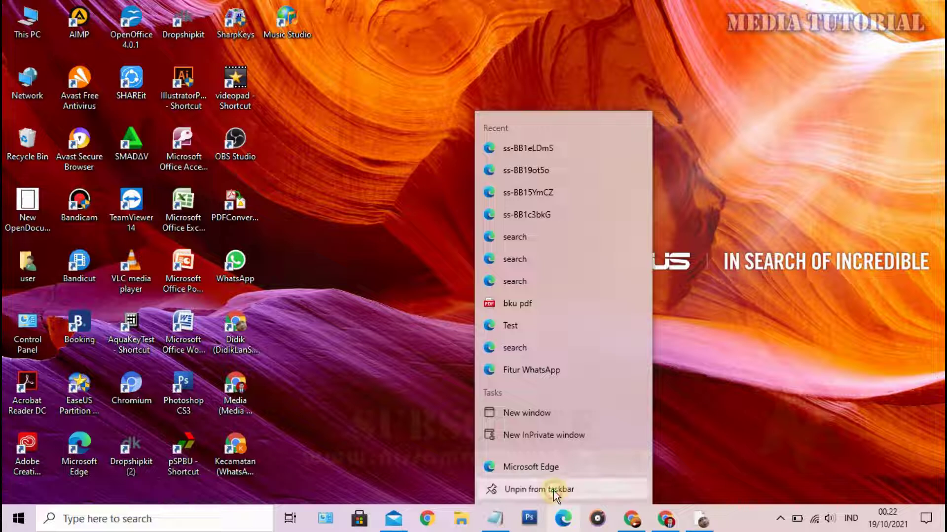
left_click(554, 491)
right_click(566, 521)
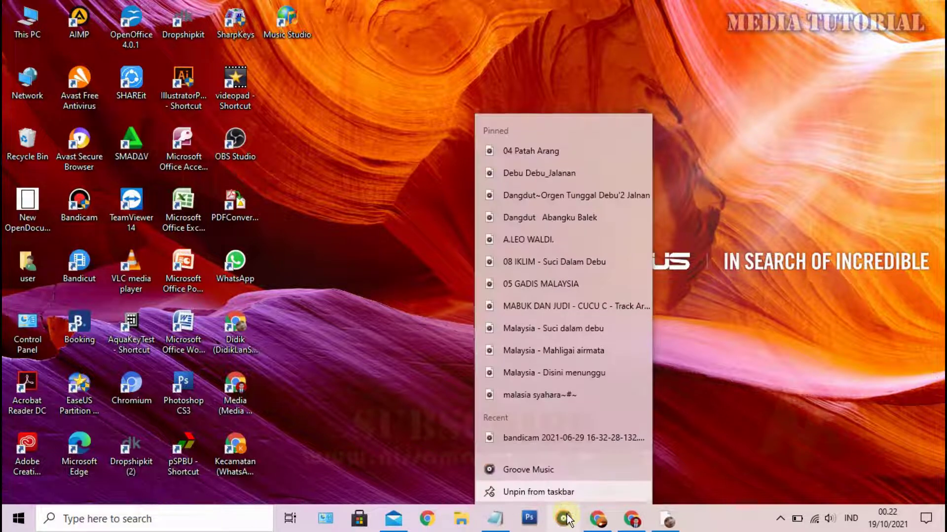
left_click(551, 486)
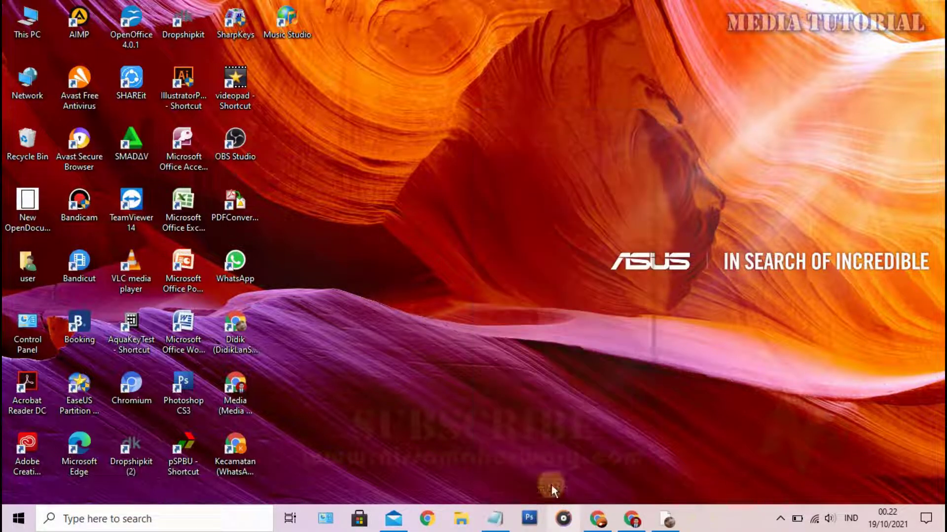
Show and hide the hidden notification-area icons, and refresh the desktop.
left_click(780, 519)
left_click(780, 519)
right_click(643, 334)
left_click(676, 376)
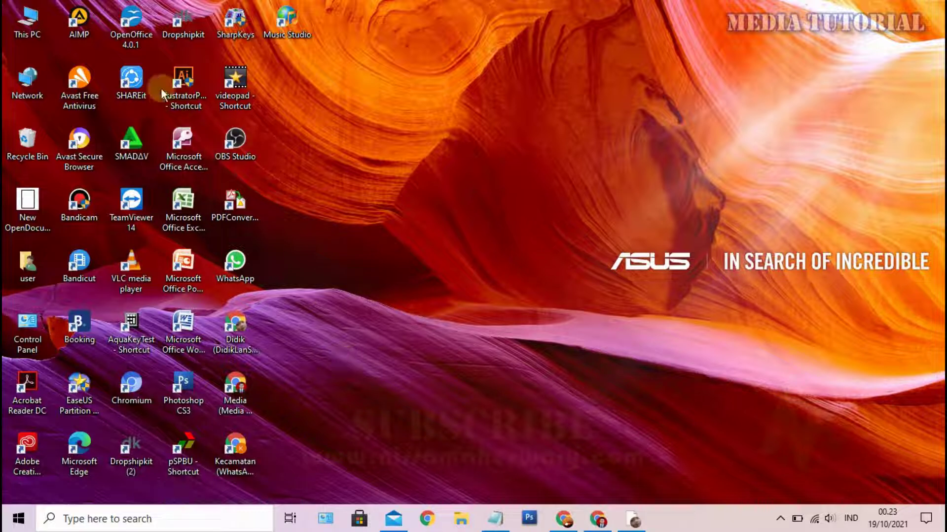
Try to pin the desktop's Microsoft Office Access 2007 shortcut to the taskbar.
right_click(182, 148)
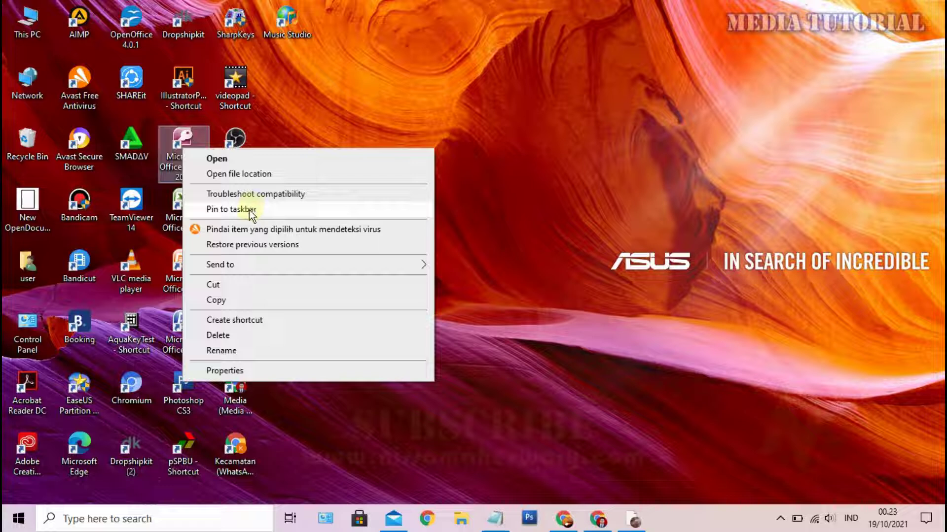
left_click(250, 210)
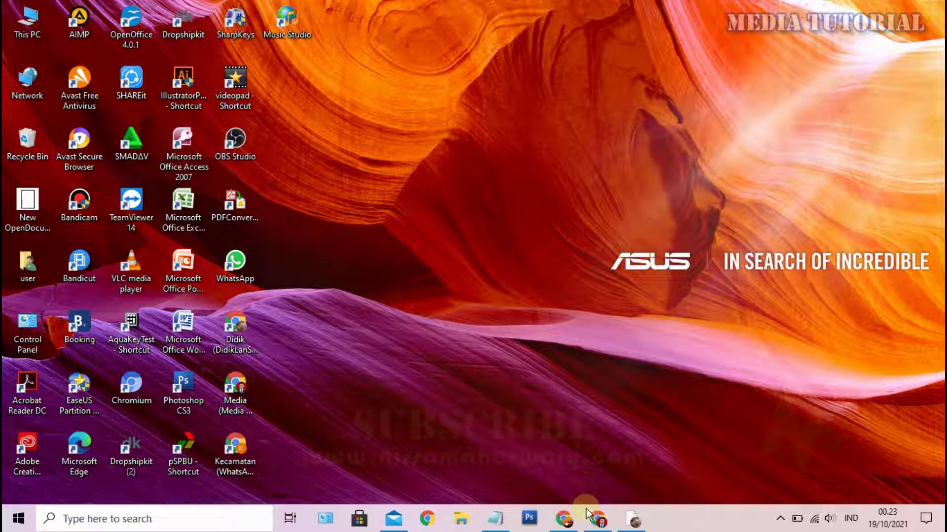
View the Media Tutorial YouTube channel's video list, minimize its browser window and refresh the desktop.
left_click(599, 520)
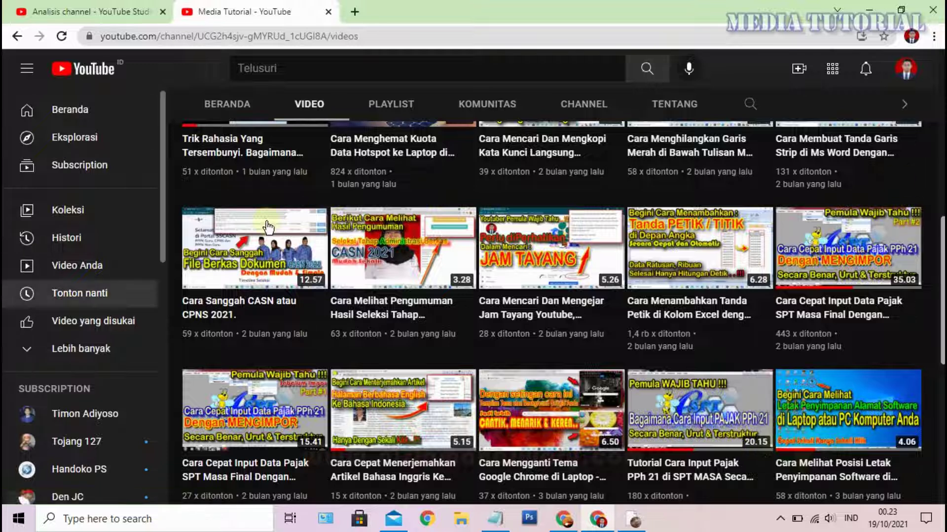
left_click(869, 10)
right_click(615, 117)
left_click(645, 158)
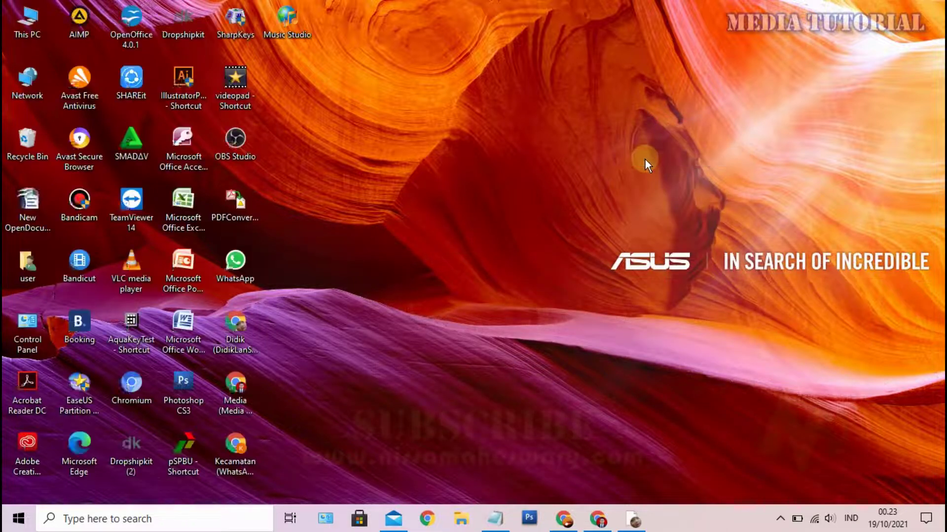